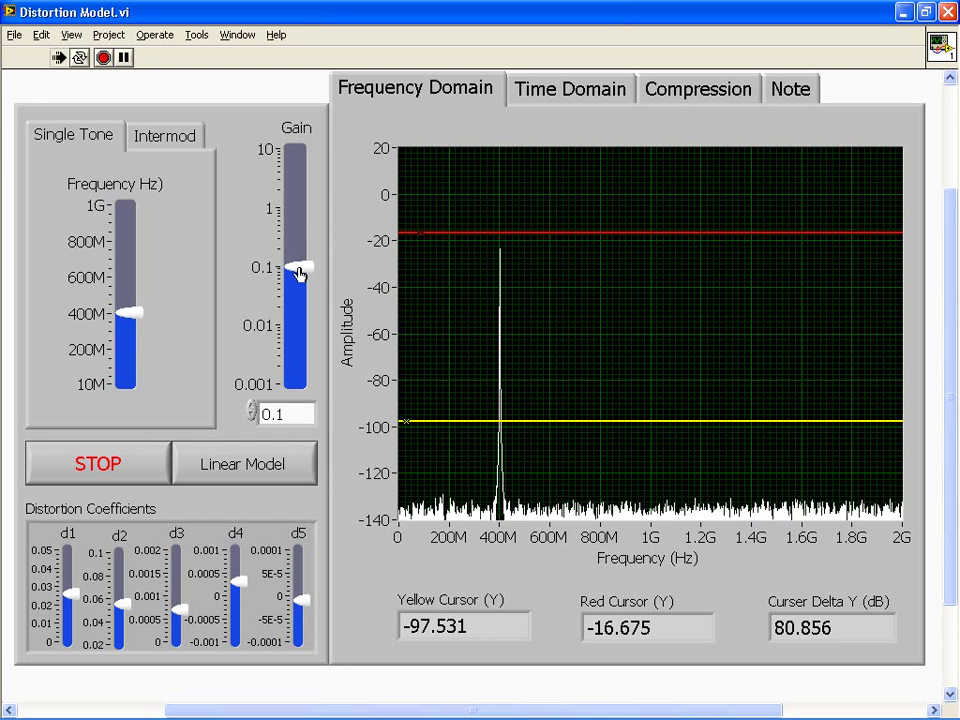
Step: Set the gain to 0.106 and move the single tone to about 409 MHz, near 400M
{"action": "left_click_drag", "start_coordinate": [299, 273], "coordinate": [300, 270]}
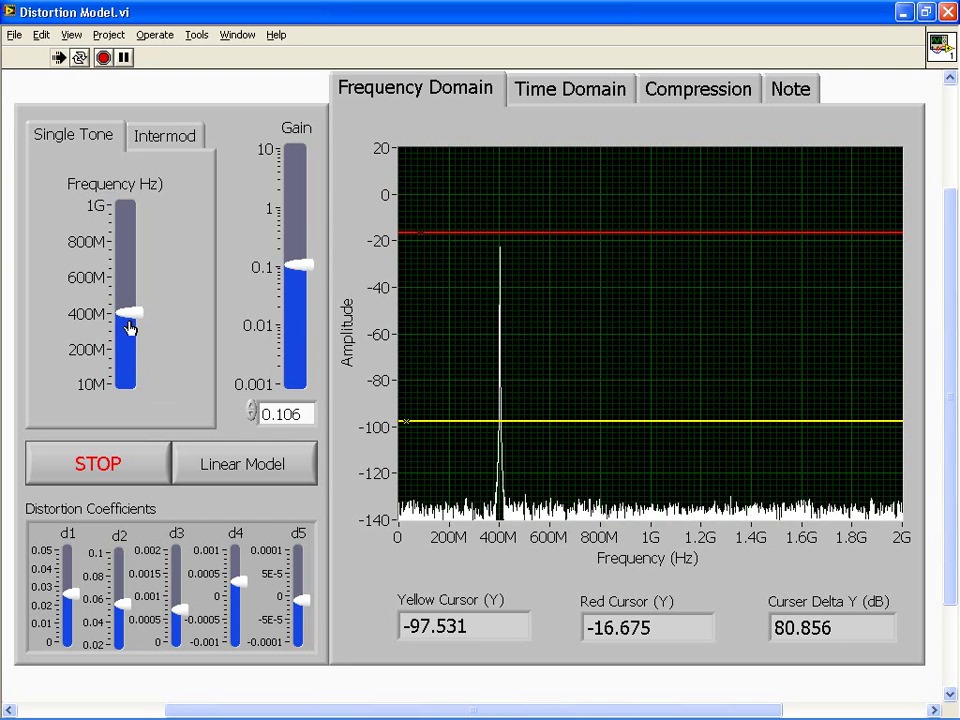
{"action": "mouse_move", "coordinate": [130, 328]}
{"action": "left_mouse_down"}
{"action": "mouse_move", "coordinate": [124, 208]}
{"action": "mouse_move", "coordinate": [124, 343]}
{"action": "mouse_move", "coordinate": [124, 212]}
{"action": "mouse_move", "coordinate": [124, 318]}
{"action": "left_mouse_up"}
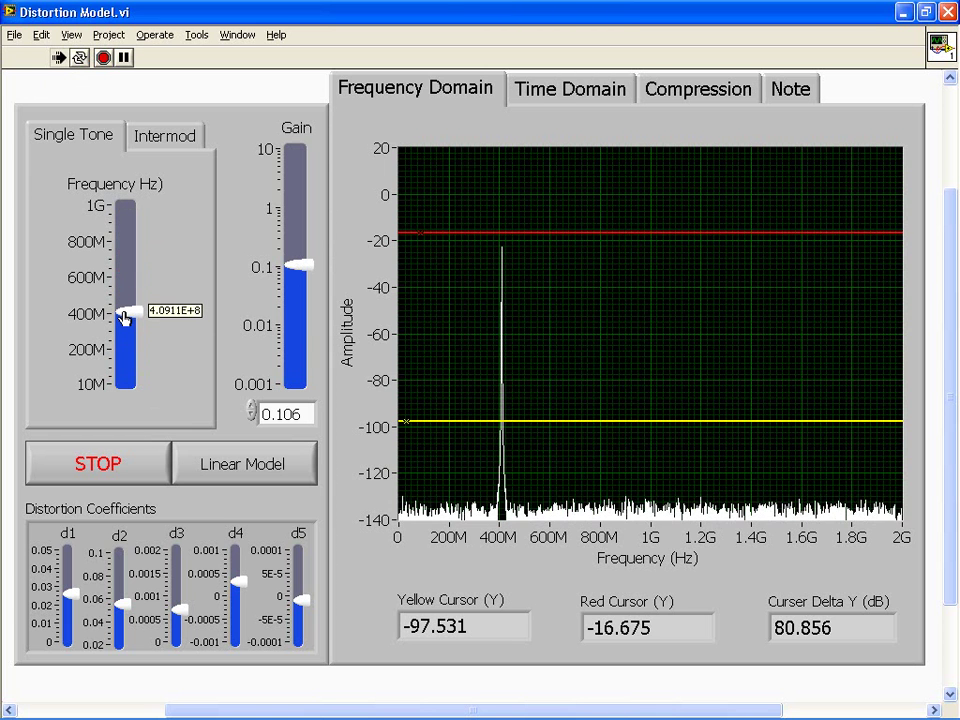
{"action": "left_click", "coordinate": [534, 93]}
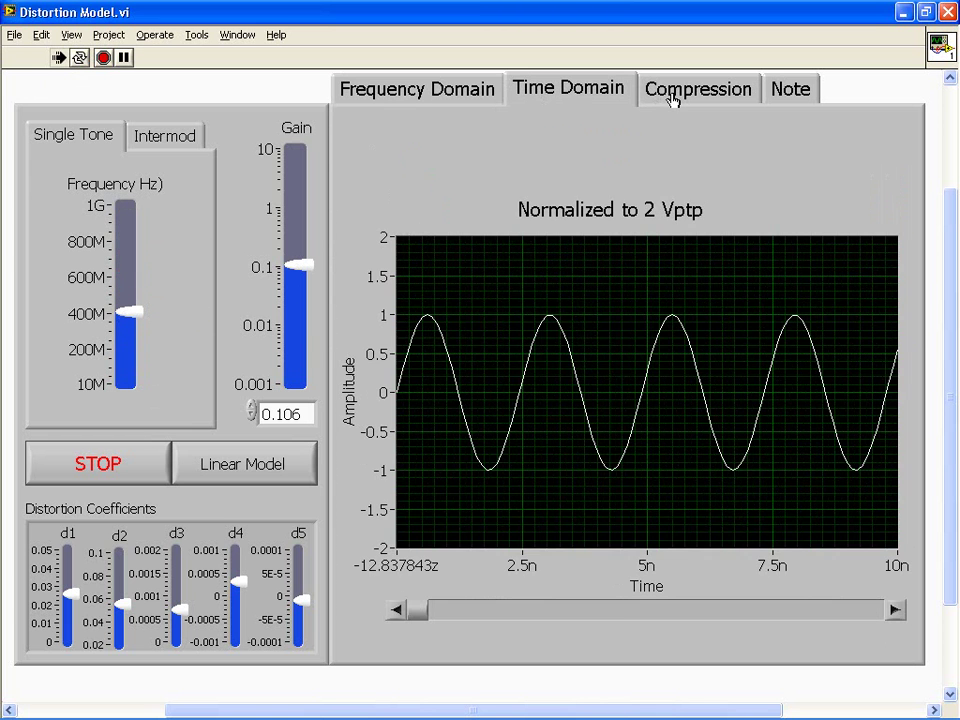
{"action": "left_click", "coordinate": [674, 100]}
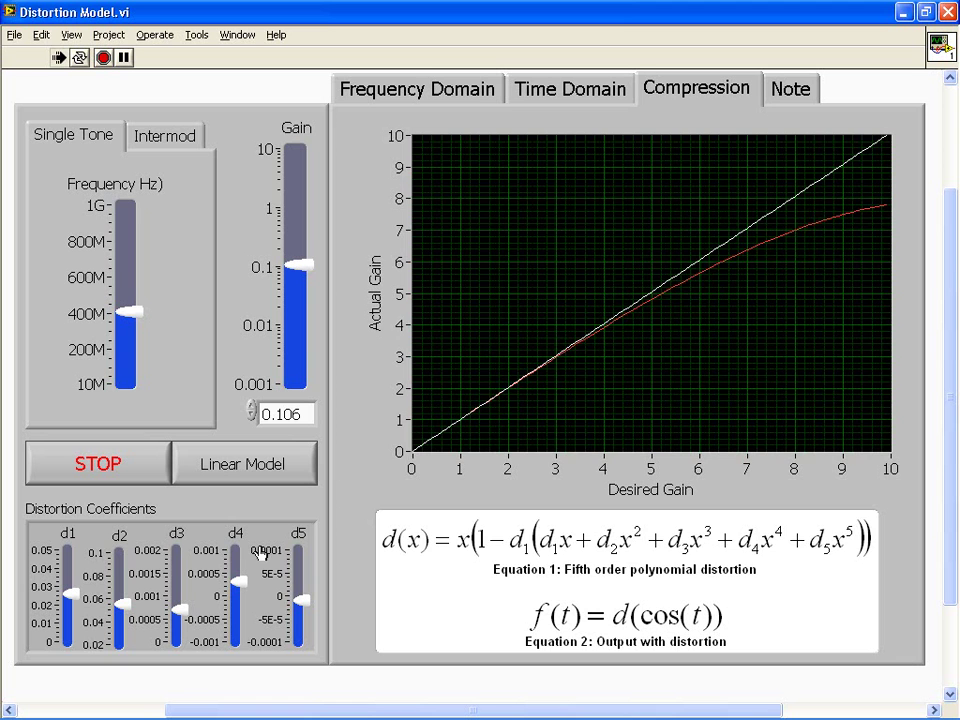
{"action": "left_click", "coordinate": [551, 93]}
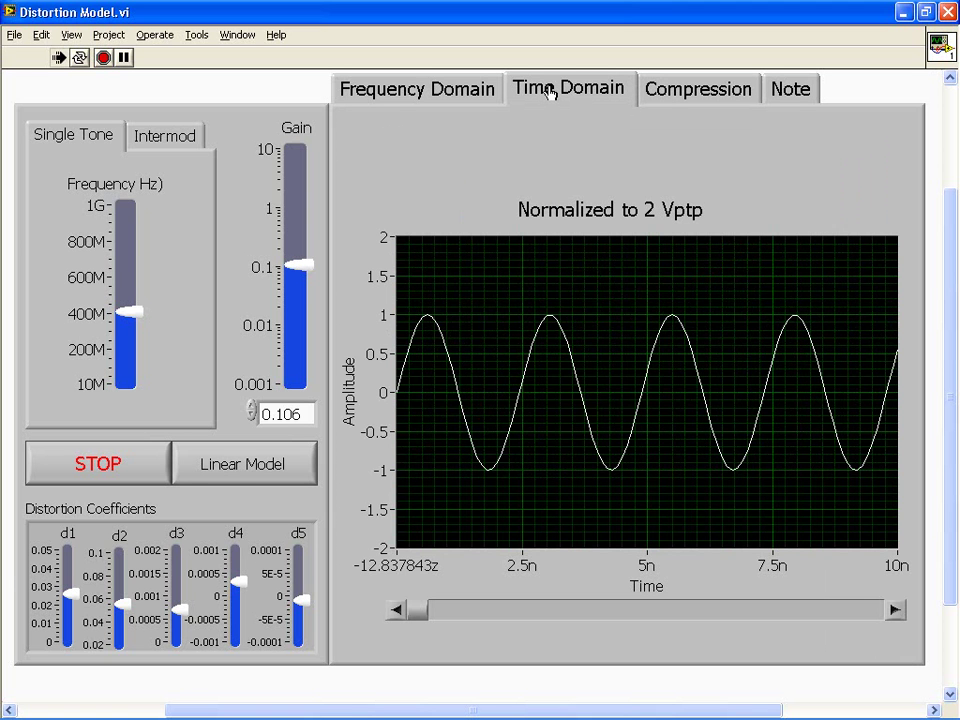
Step: Switch to the Non-Linear Model, push gain up to 10, then lower it back to 0.118
{"action": "left_click", "coordinate": [240, 481]}
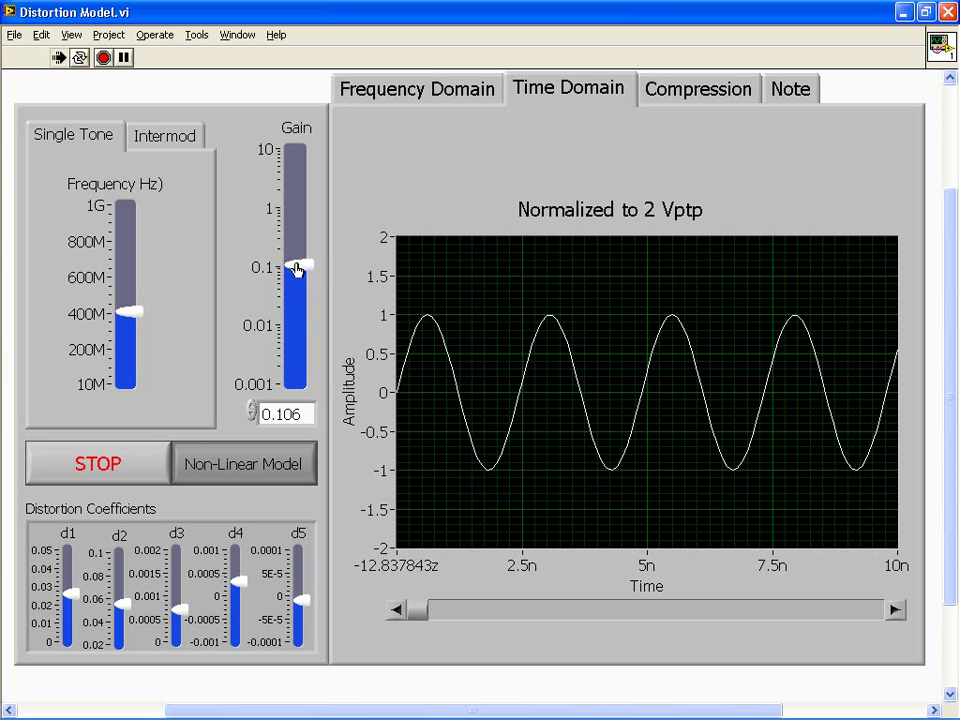
{"action": "left_click_drag", "start_coordinate": [296, 268], "coordinate": [293, 156]}
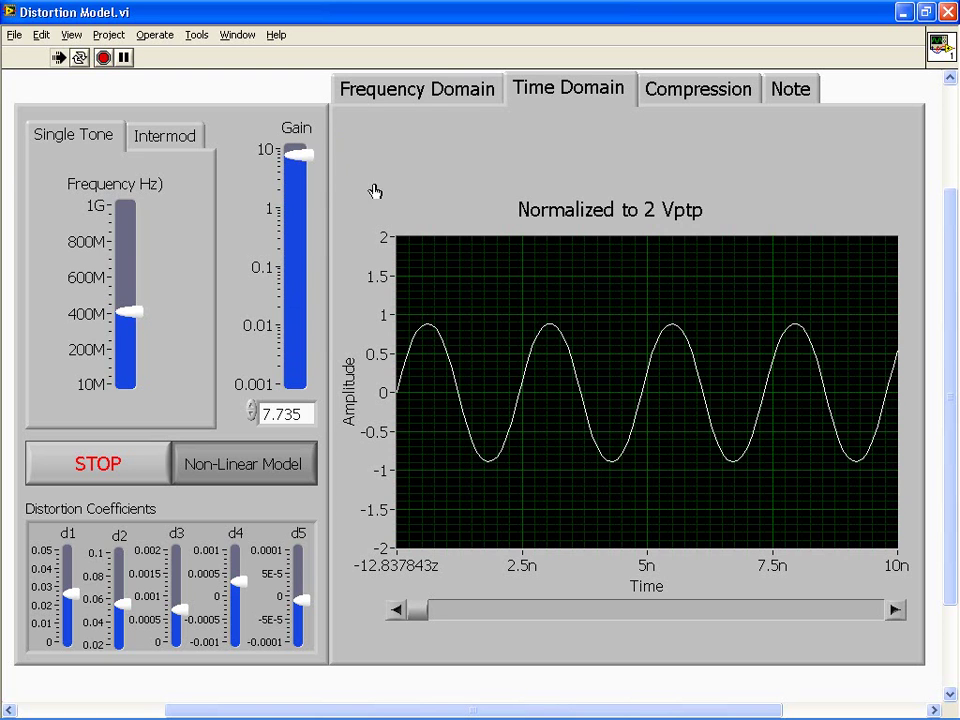
{"action": "left_click_drag", "start_coordinate": [299, 153], "coordinate": [300, 145]}
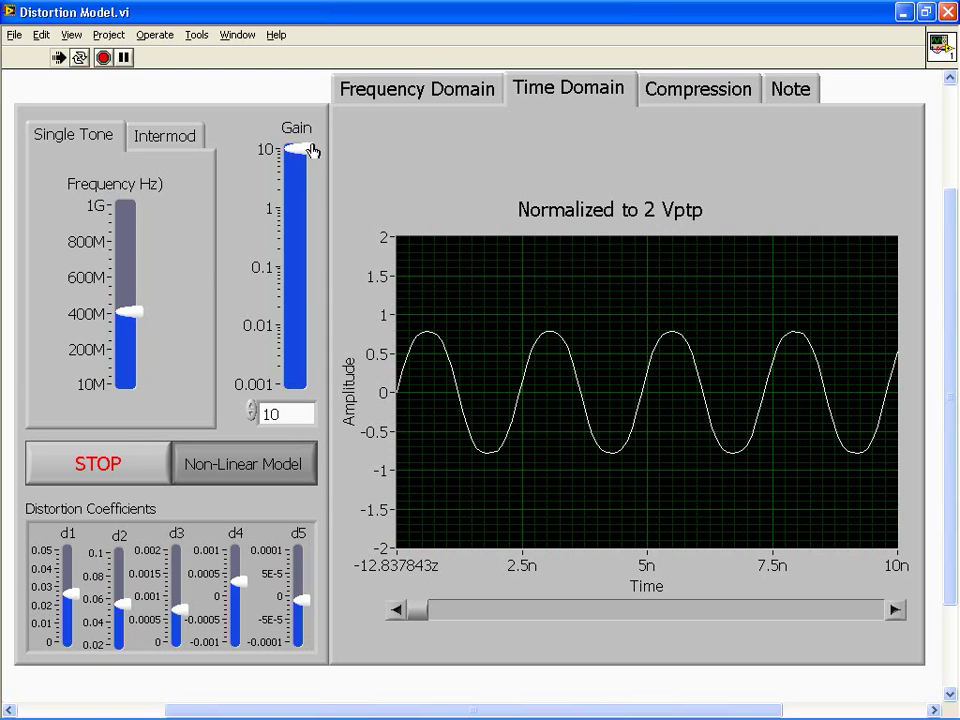
{"action": "left_click_drag", "start_coordinate": [304, 150], "coordinate": [304, 268]}
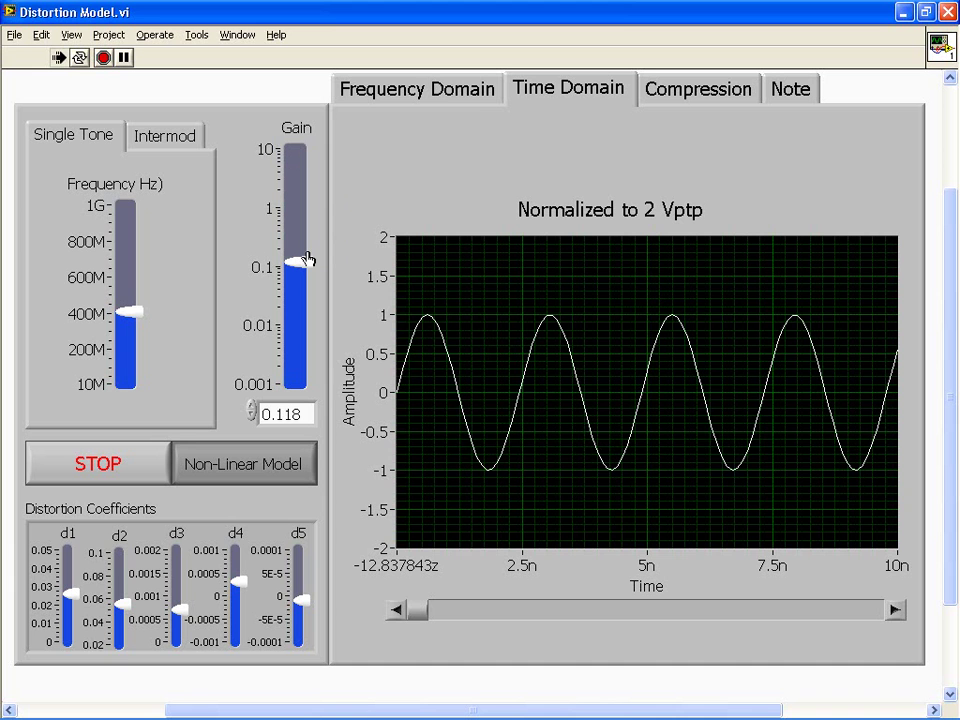
Step: At gain 2.872, place cursors on the 400M fundamental and the 1.2G harmonic, a 49.975 dB delta
{"action": "left_click", "coordinate": [490, 88]}
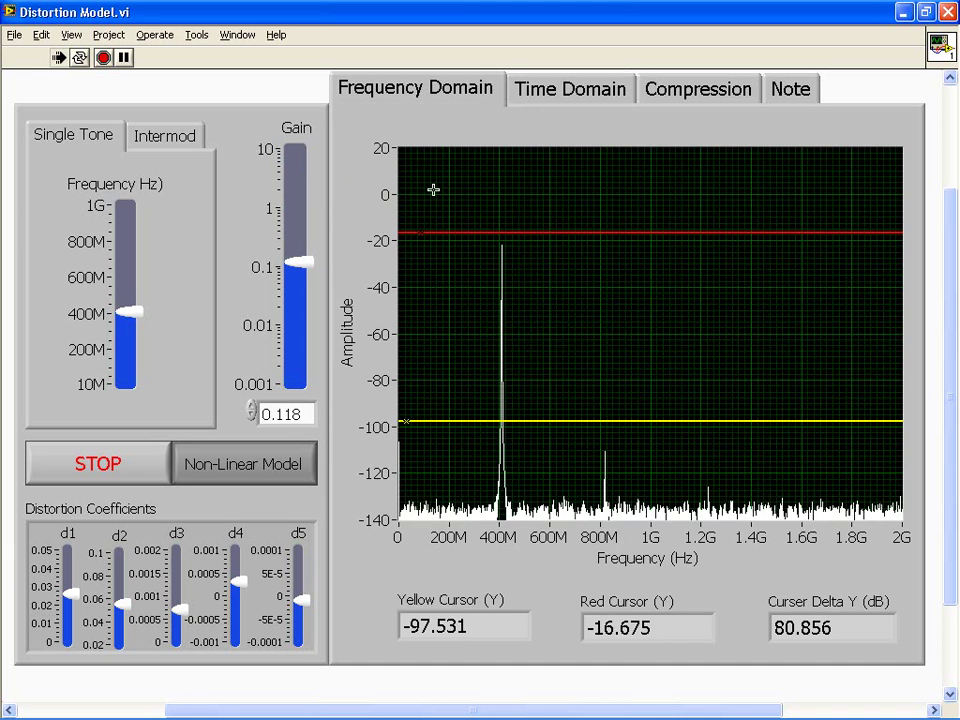
{"action": "left_click_drag", "start_coordinate": [306, 268], "coordinate": [289, 175]}
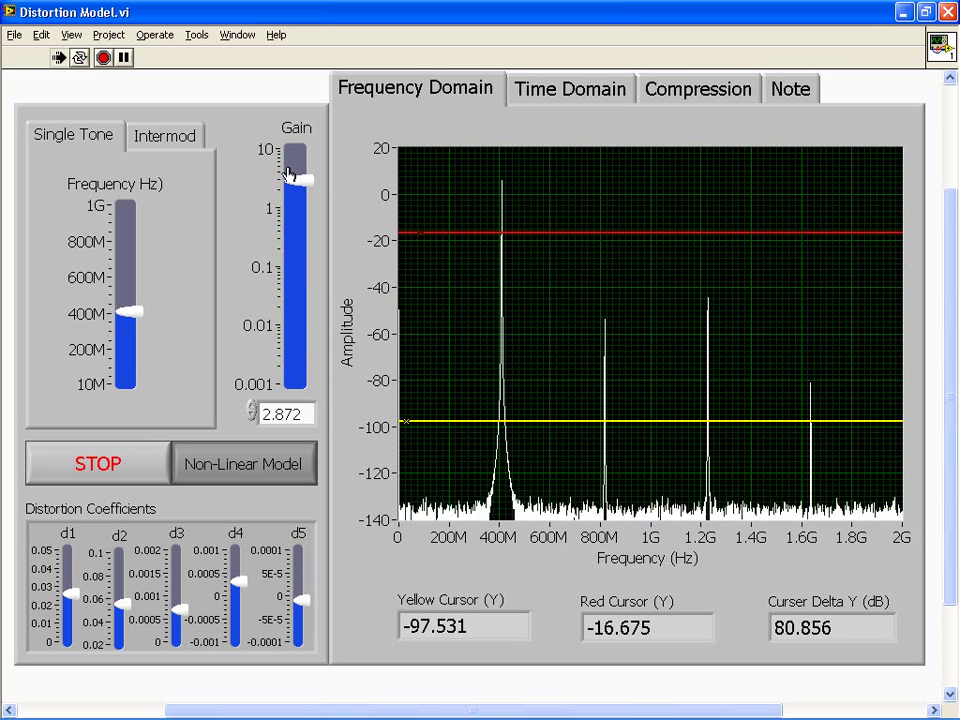
{"action": "left_click_drag", "start_coordinate": [637, 233], "coordinate": [624, 182]}
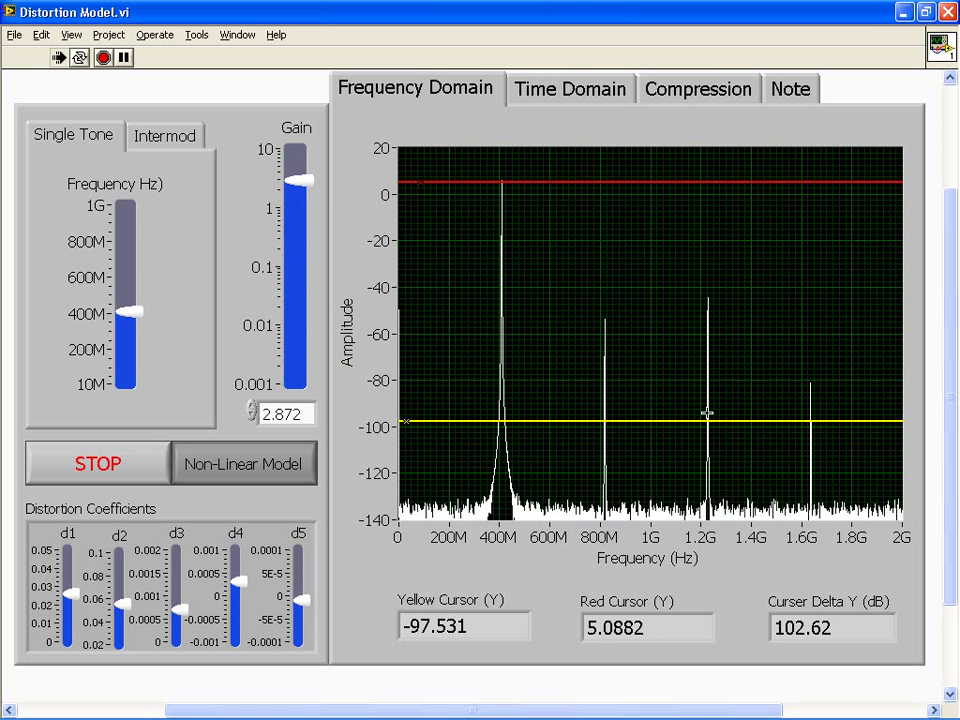
{"action": "left_click_drag", "start_coordinate": [692, 422], "coordinate": [690, 301]}
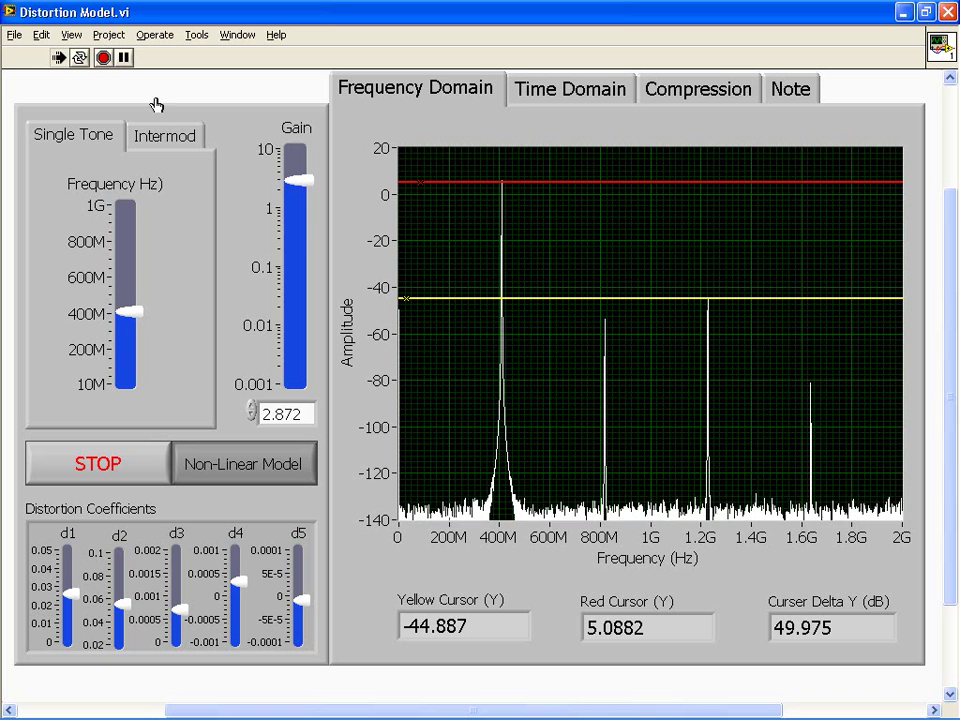
Step: Drop gain to 0.001, return to the Linear Model with Intermod two-tone input, then raise gain to 0.102
{"action": "left_click", "coordinate": [304, 275]}
{"action": "left_click_drag", "start_coordinate": [302, 276], "coordinate": [296, 398]}
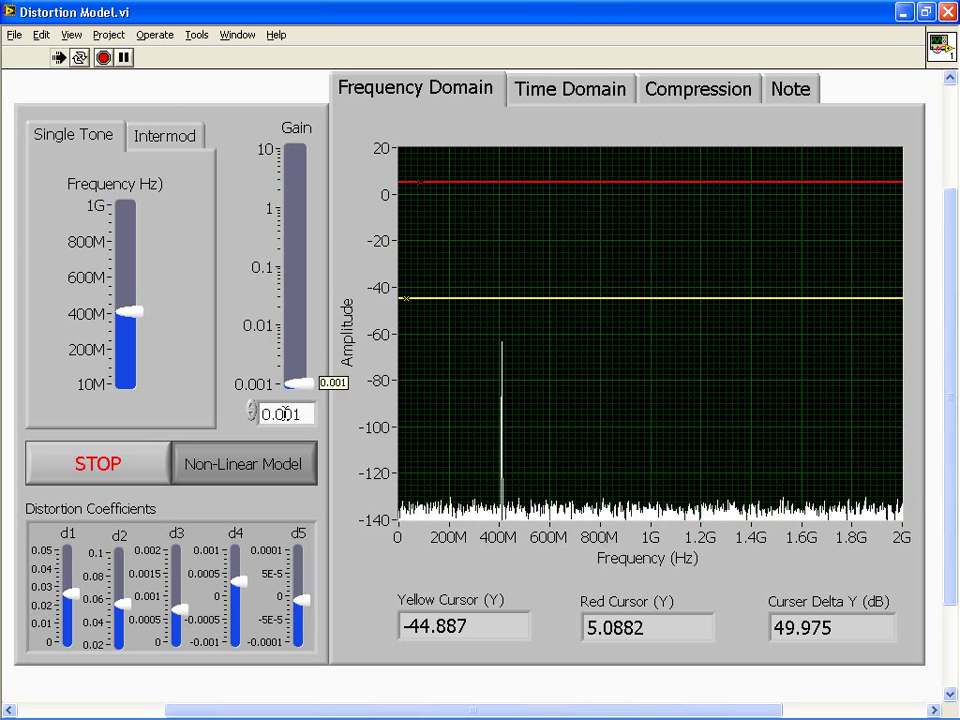
{"action": "left_click", "coordinate": [279, 456]}
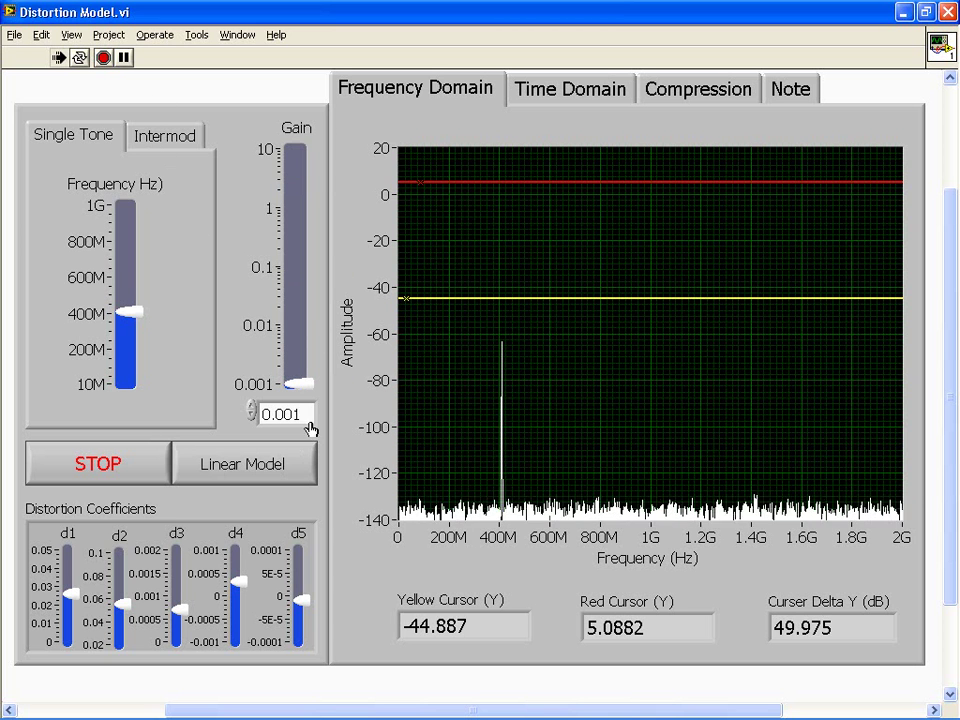
{"action": "left_click", "coordinate": [150, 135]}
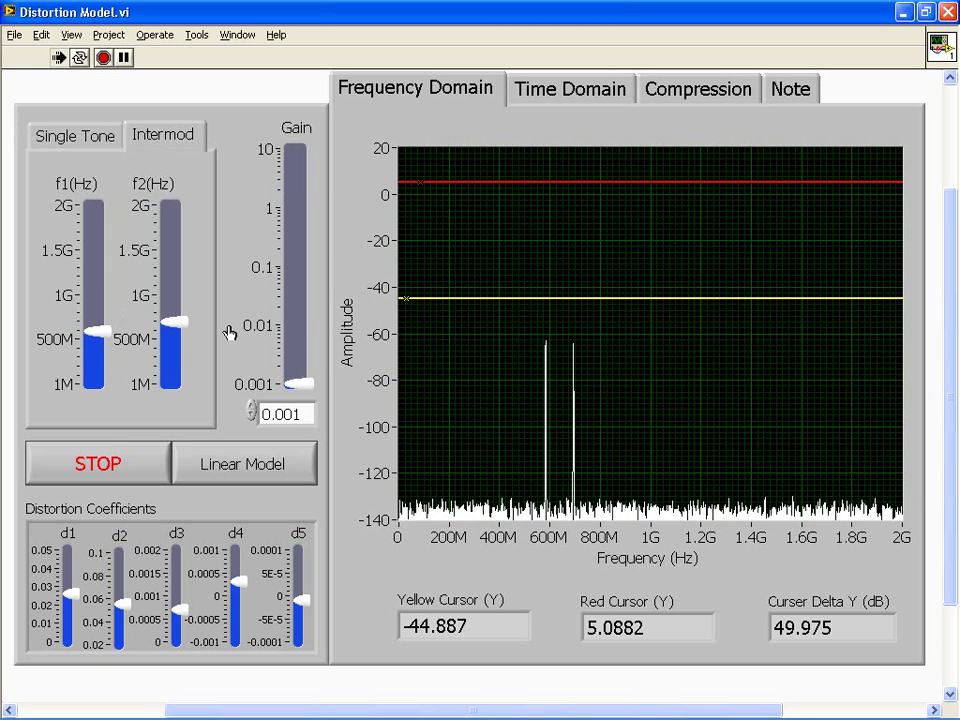
{"action": "left_click_drag", "start_coordinate": [299, 385], "coordinate": [298, 266]}
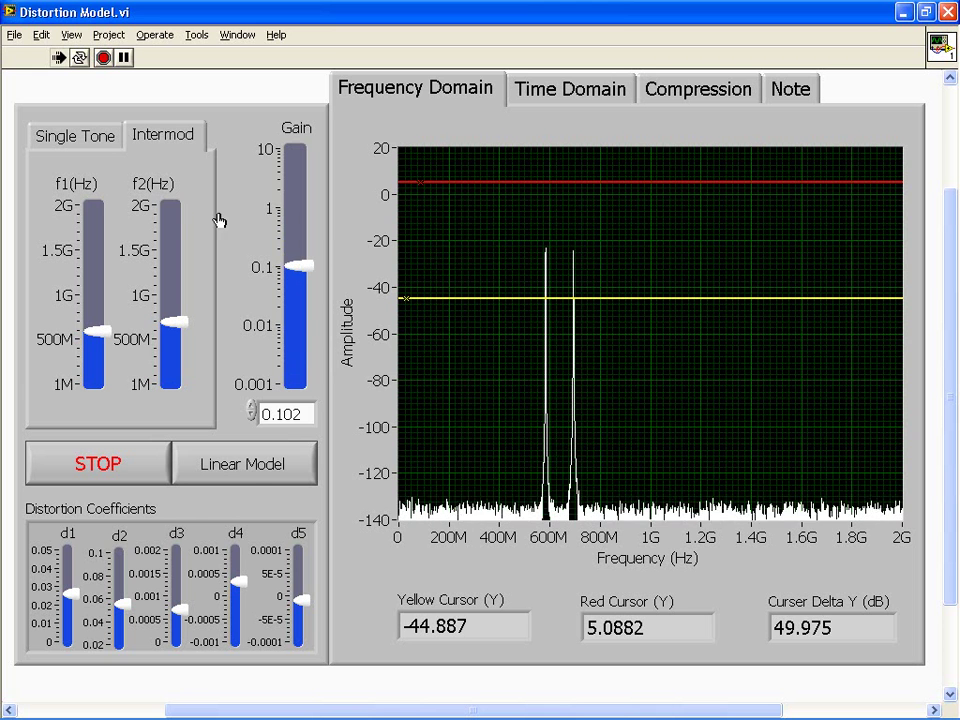
Step: Switch to Non-Linear Model at gain 0.306, moving f1 toward 500M and f2 to about 639M
{"action": "left_click", "coordinate": [253, 479]}
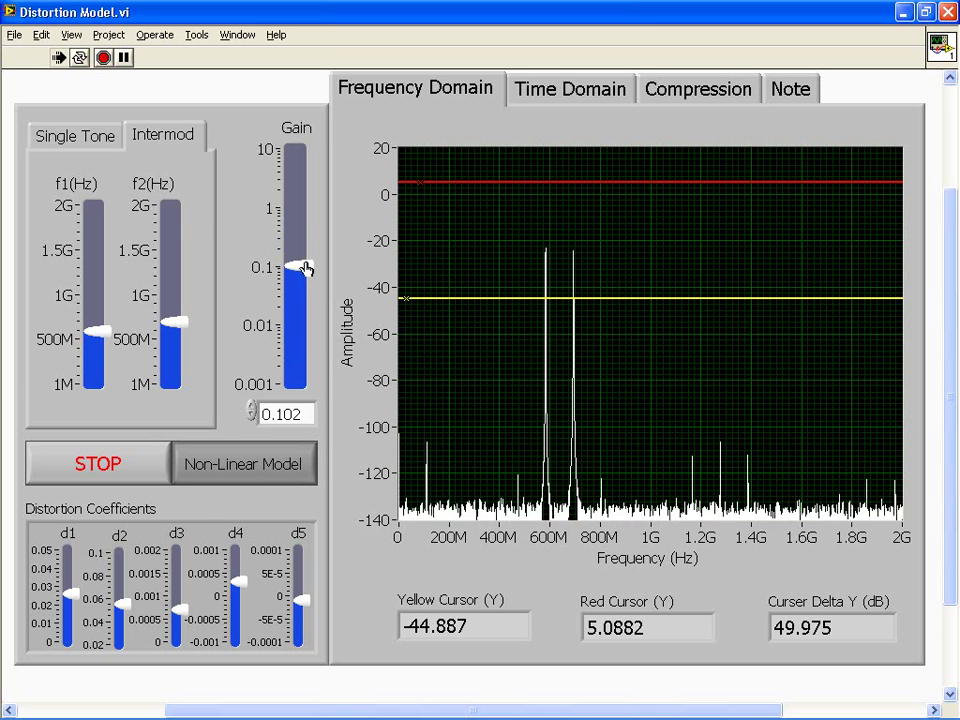
{"action": "left_click_drag", "start_coordinate": [302, 268], "coordinate": [314, 240]}
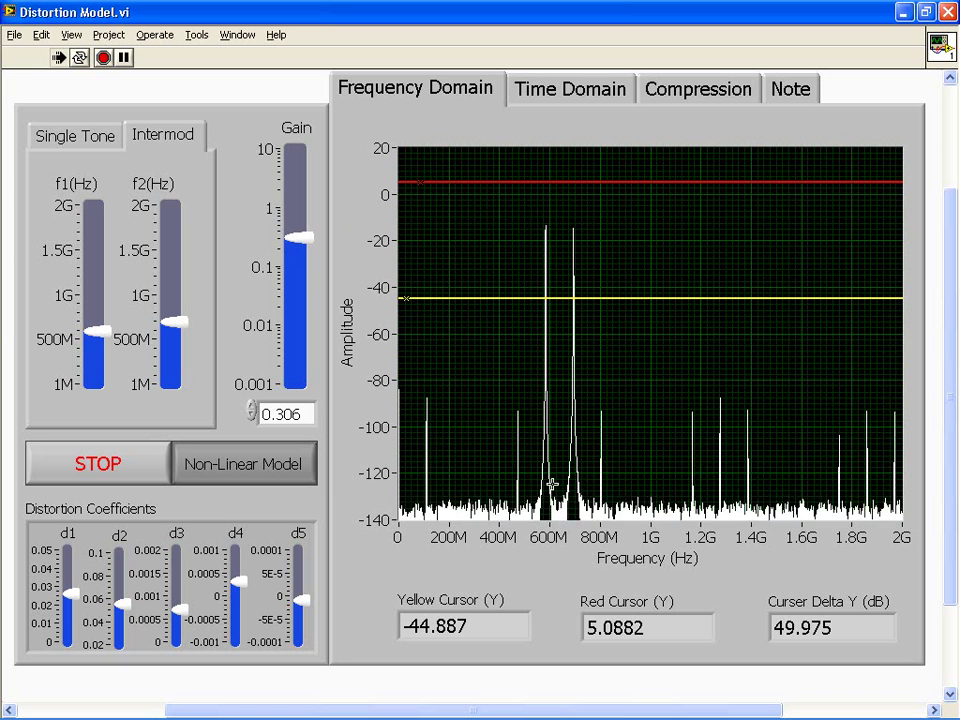
{"action": "left_click_drag", "start_coordinate": [96, 333], "coordinate": [96, 340]}
{"action": "left_click_drag", "start_coordinate": [170, 323], "coordinate": [171, 330]}
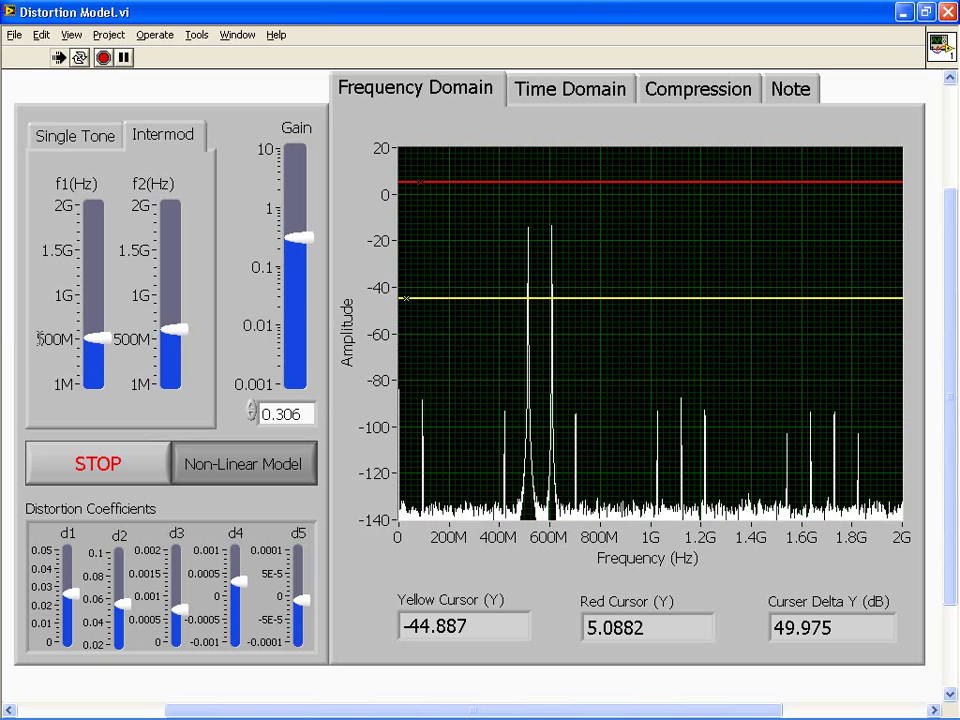
Step: Fine-tune the f1 tone to about 4.929E+8 Hz, just under 500M
{"action": "double_click", "coordinate": [55, 339]}
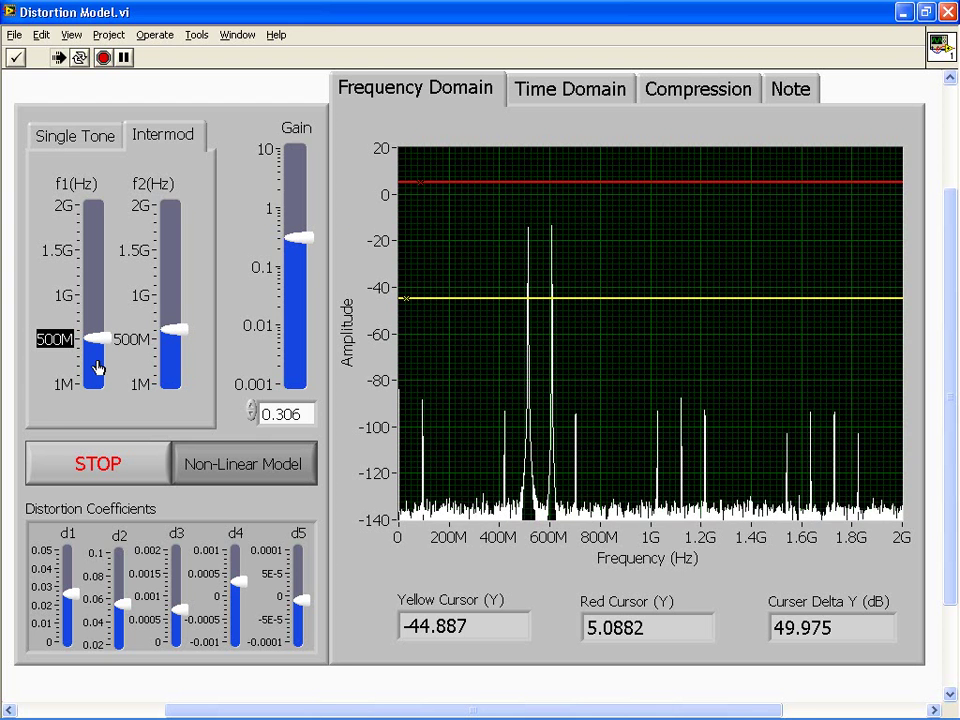
{"action": "left_click_drag", "start_coordinate": [90, 346], "coordinate": [93, 346]}
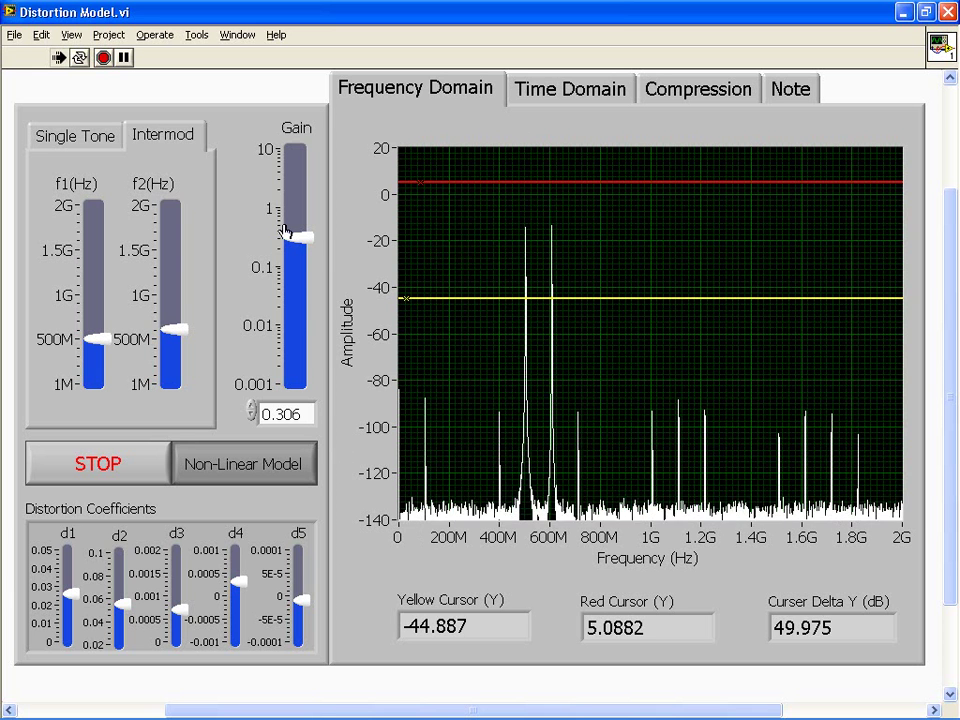
Step: Lower the gain to 0.012 so only the tones near 500M and 600M remain
{"action": "left_click_drag", "start_coordinate": [301, 242], "coordinate": [293, 331]}
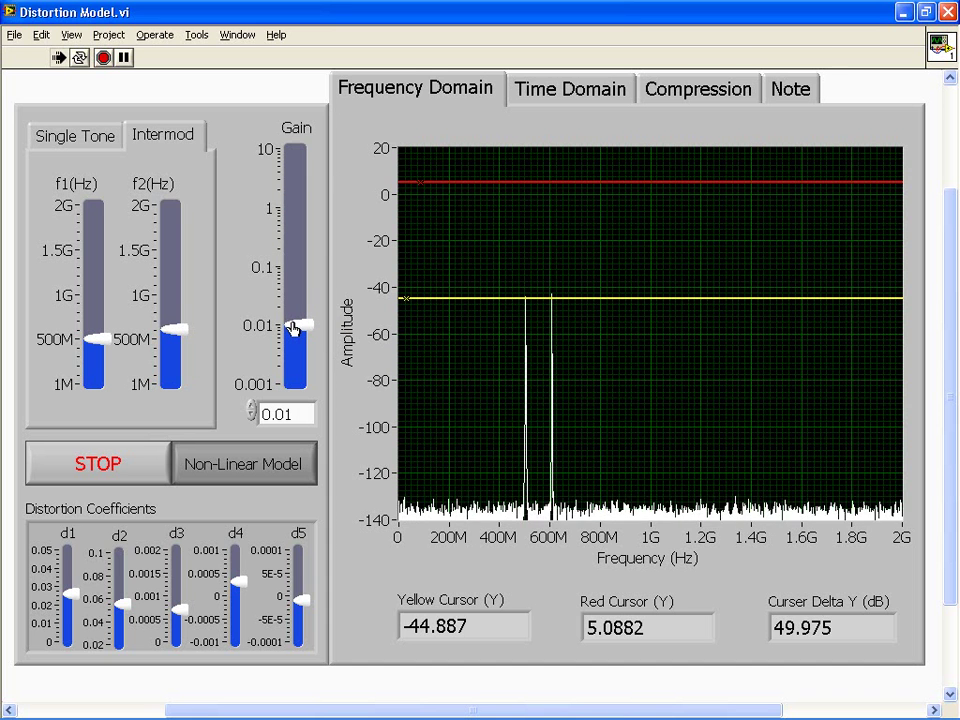
{"action": "mouse_move", "coordinate": [293, 329]}
{"action": "left_mouse_down"}
{"action": "mouse_move", "coordinate": [294, 150]}
{"action": "mouse_move", "coordinate": [296, 318]}
{"action": "left_mouse_up"}
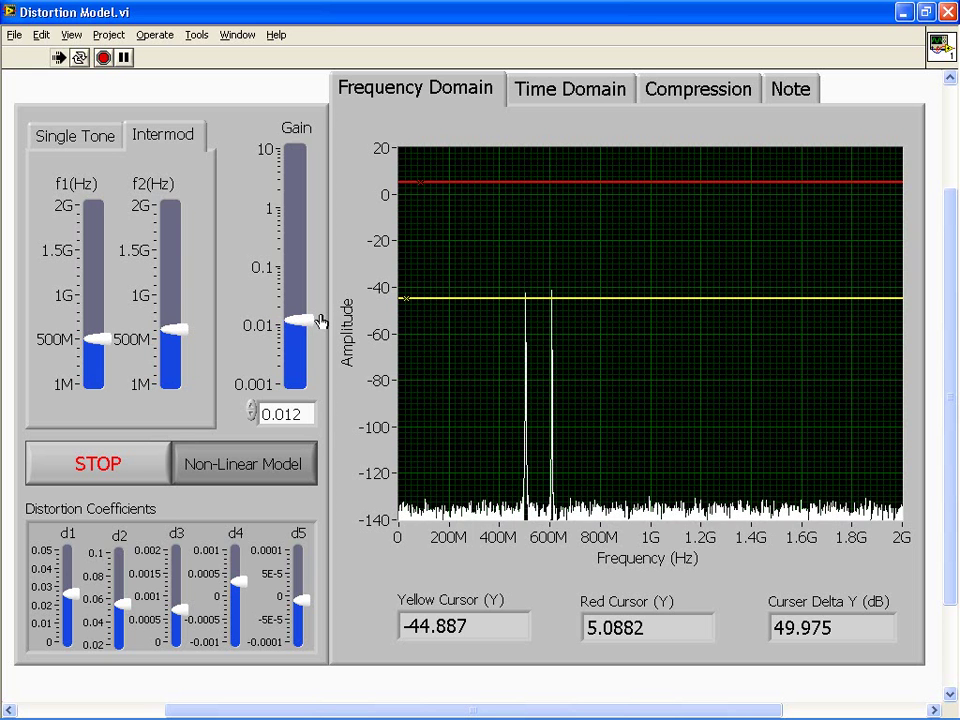
Step: At gain 0.098, cursor the tone peaks and -120 dB intermod level (97.128 dB), then raise gain to 0.17
{"action": "left_click_drag", "start_coordinate": [309, 325], "coordinate": [302, 272]}
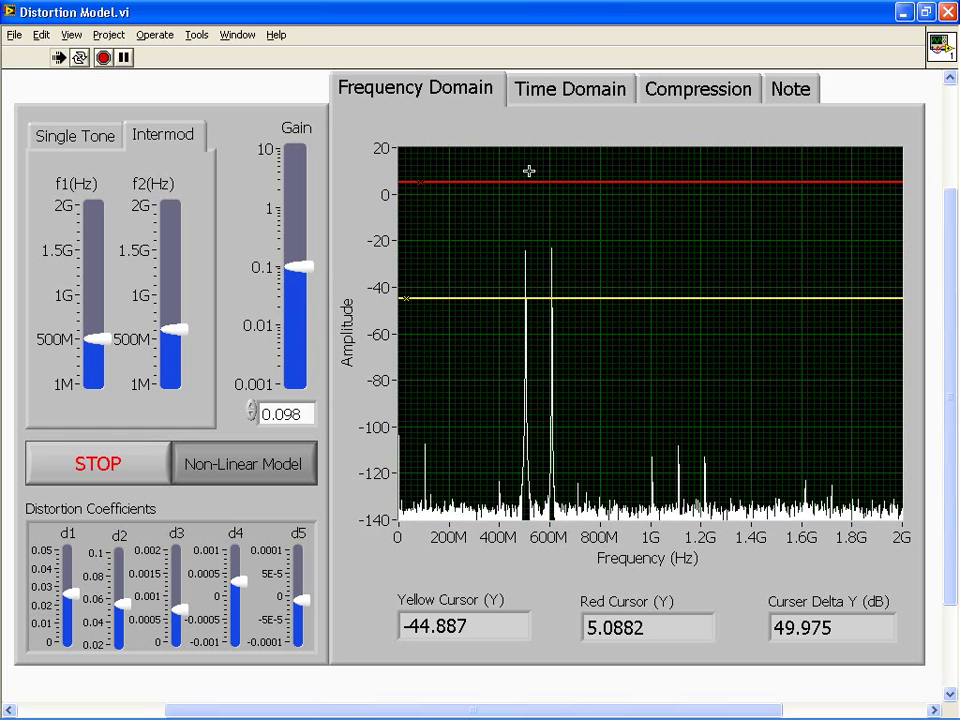
{"action": "left_click_drag", "start_coordinate": [531, 180], "coordinate": [525, 248]}
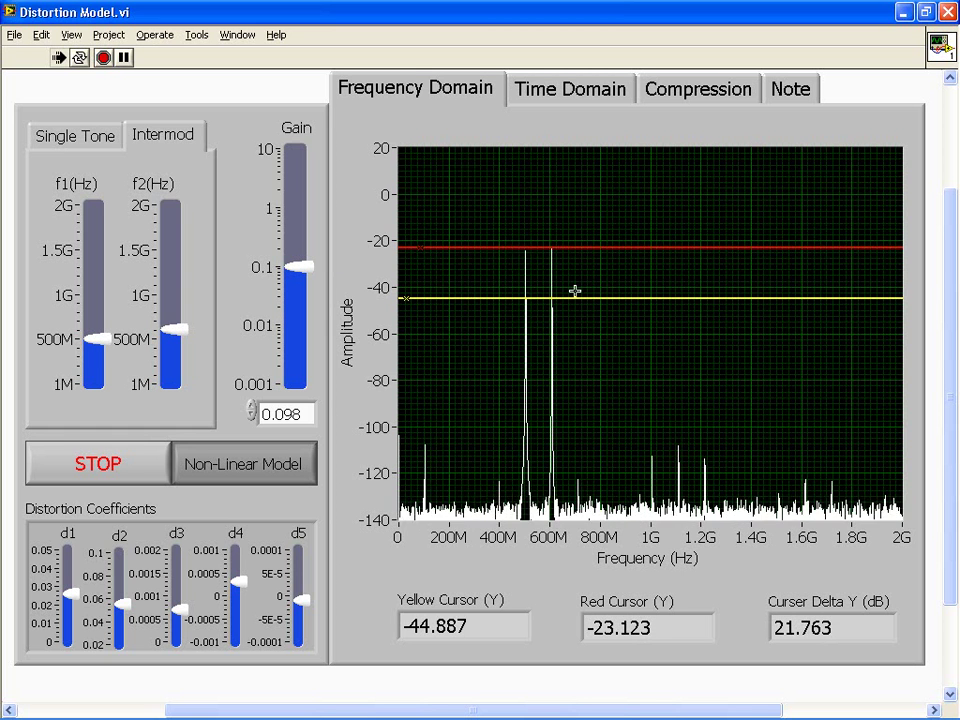
{"action": "left_click_drag", "start_coordinate": [577, 301], "coordinate": [577, 476]}
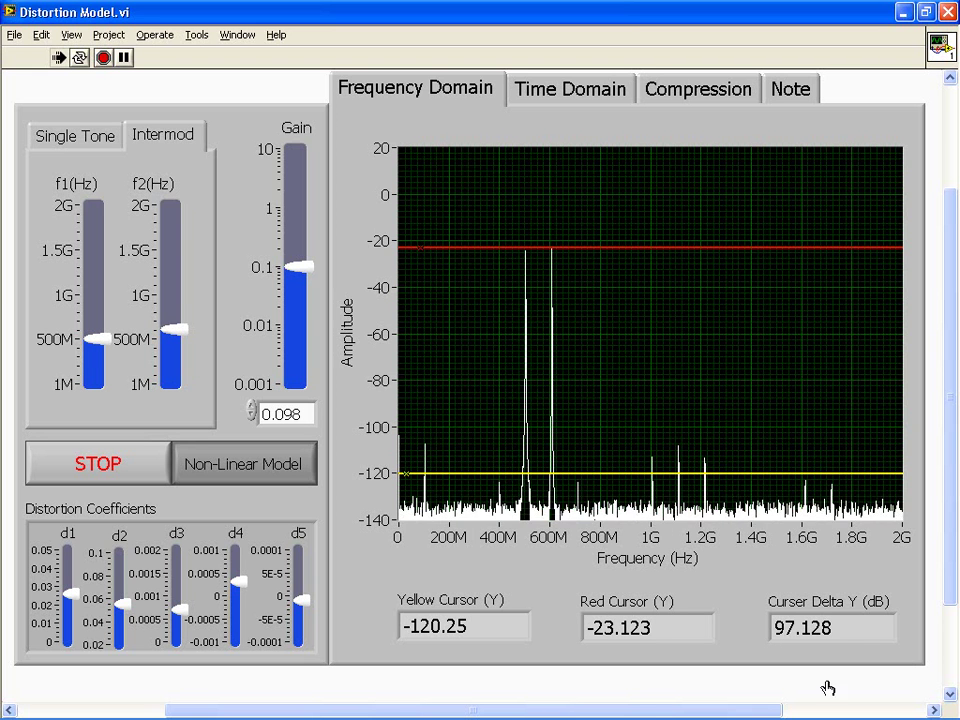
{"action": "left_click_drag", "start_coordinate": [840, 628], "coordinate": [739, 636]}
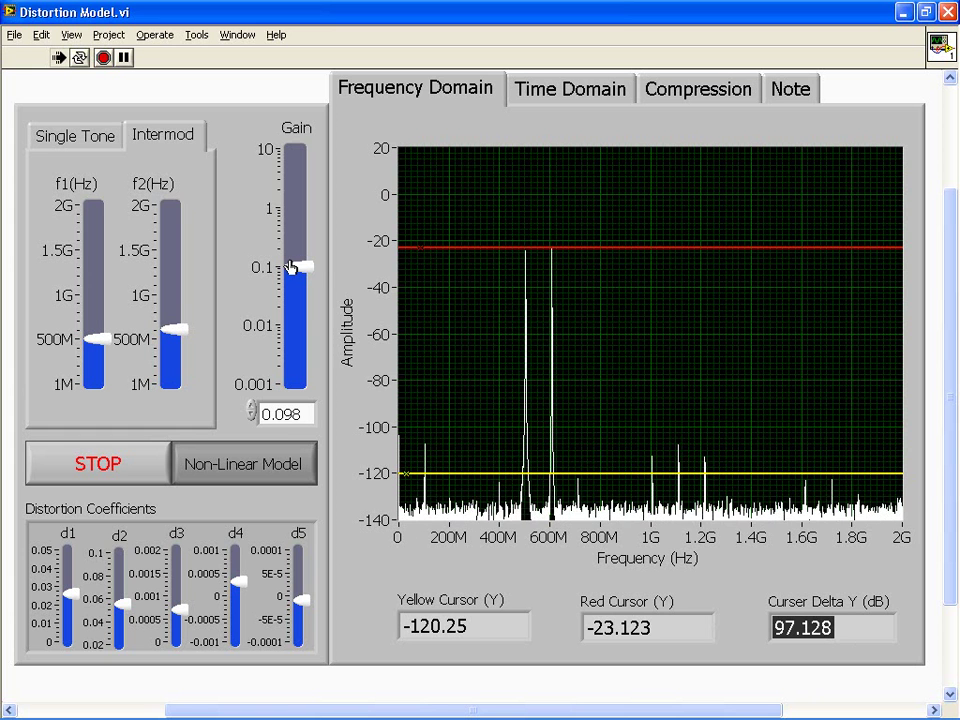
{"action": "mouse_move", "coordinate": [302, 271]}
{"action": "left_mouse_down"}
{"action": "mouse_move", "coordinate": [311, 176]}
{"action": "mouse_move", "coordinate": [305, 260]}
{"action": "left_mouse_up"}
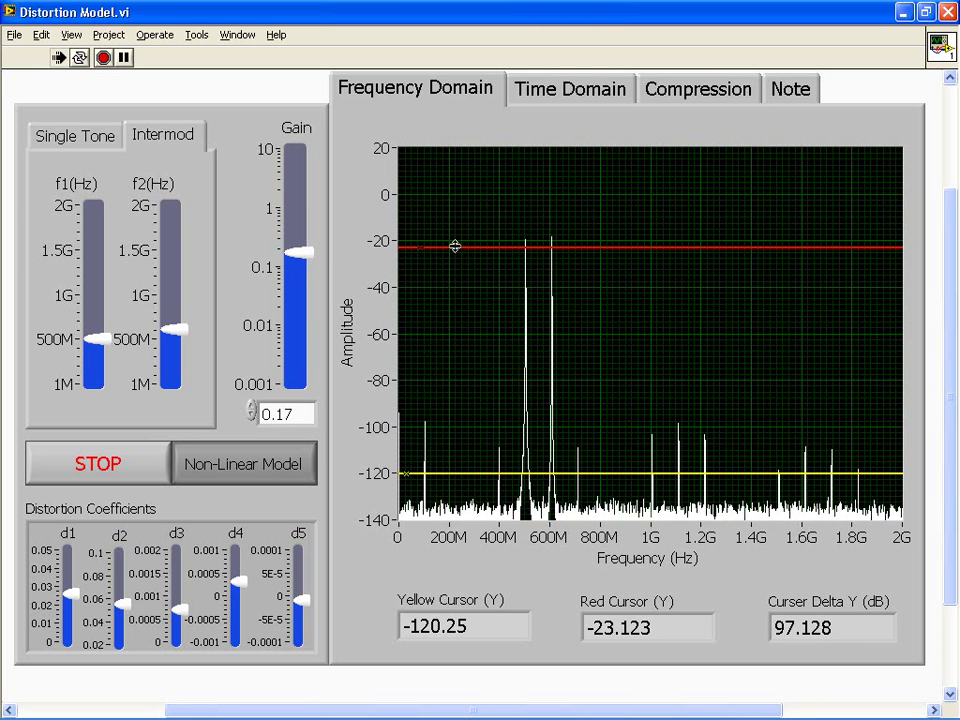
Step: Re-place cursors on tone peaks (-10.63) and intermod spurs (-79.95) with gain at 0.493, reading 69.32 dB
{"action": "left_click_drag", "start_coordinate": [455, 247], "coordinate": [455, 238]}
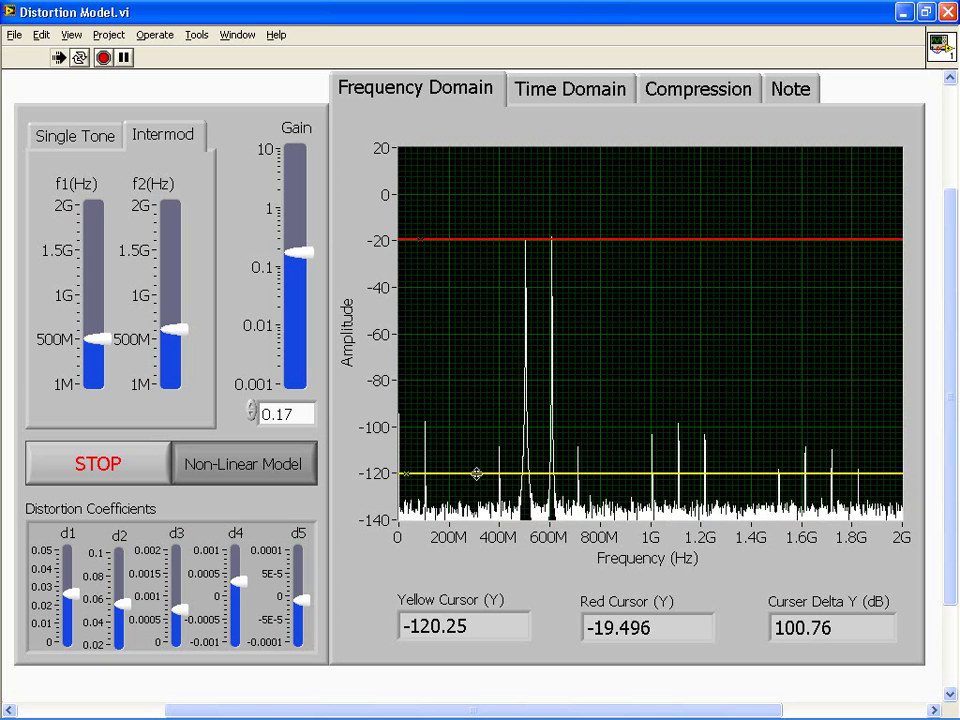
{"action": "left_click_drag", "start_coordinate": [476, 466], "coordinate": [474, 449]}
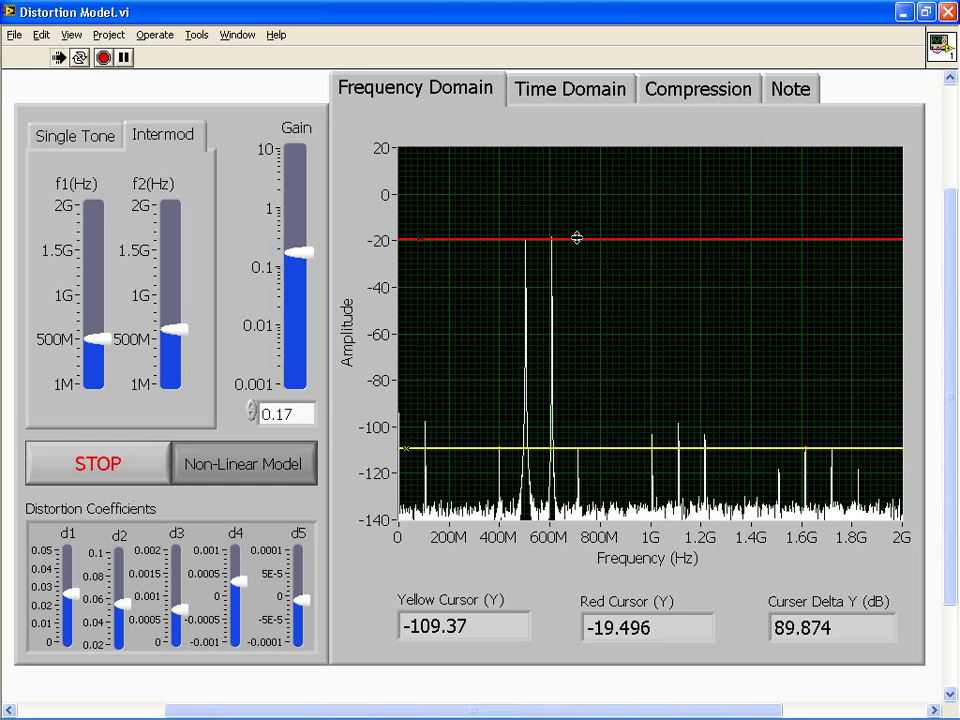
{"action": "left_click_drag", "start_coordinate": [574, 239], "coordinate": [565, 218]}
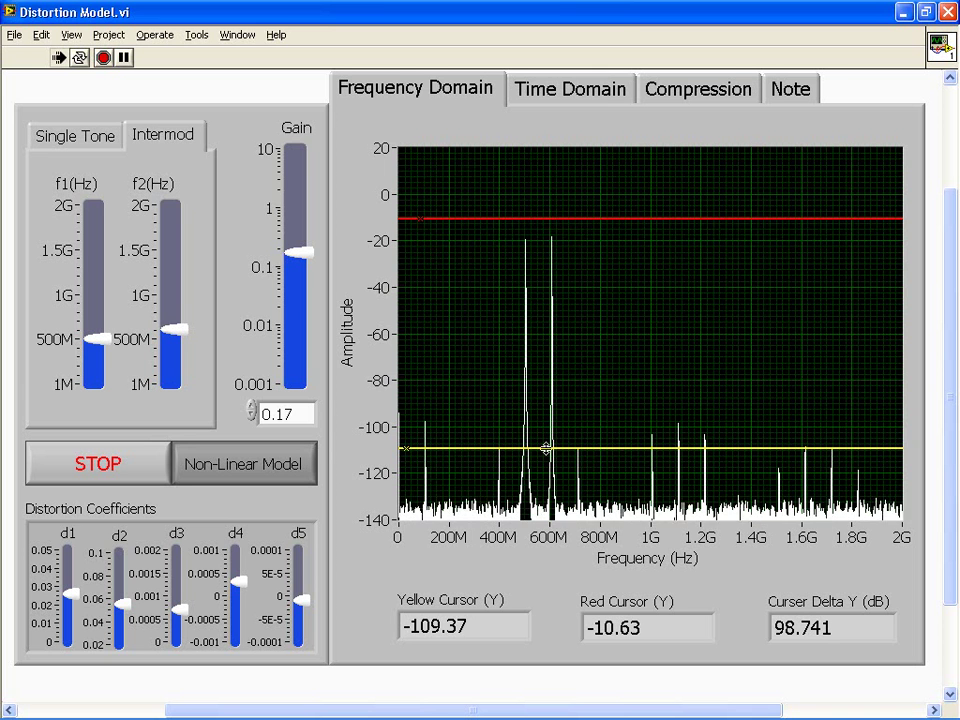
{"action": "left_click_drag", "start_coordinate": [545, 448], "coordinate": [545, 380]}
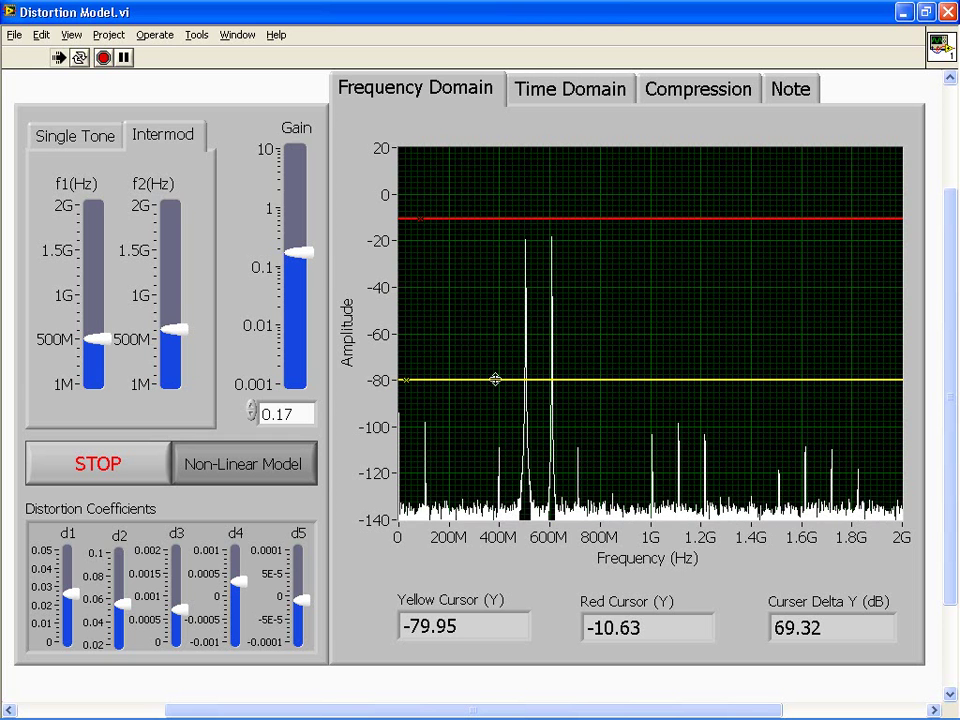
{"action": "left_click_drag", "start_coordinate": [300, 256], "coordinate": [300, 231]}
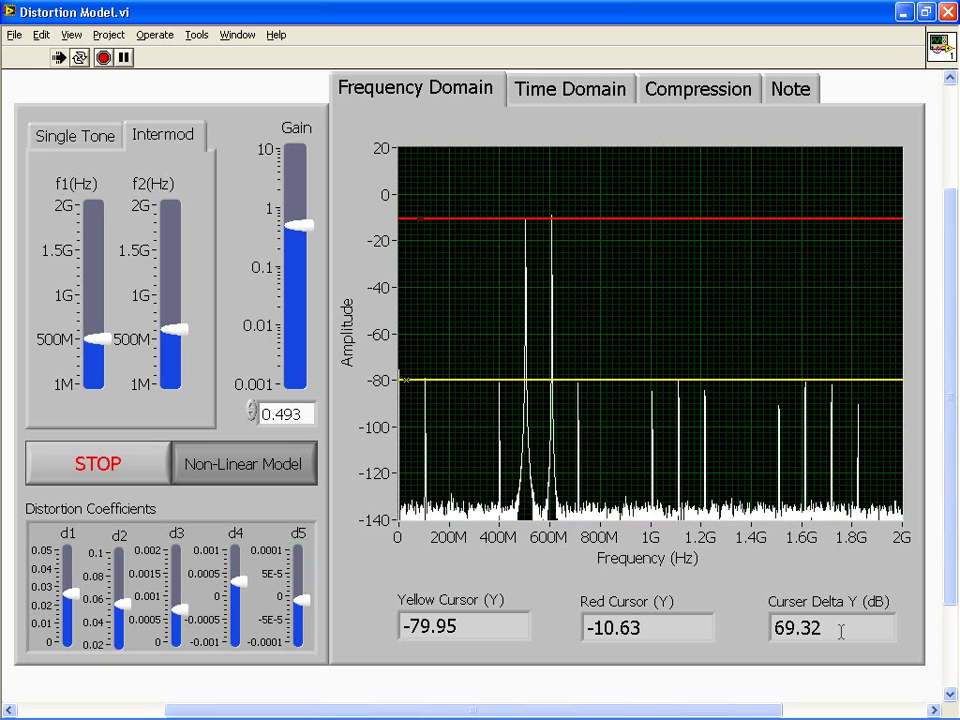
{"action": "left_click_drag", "start_coordinate": [842, 628], "coordinate": [743, 628]}
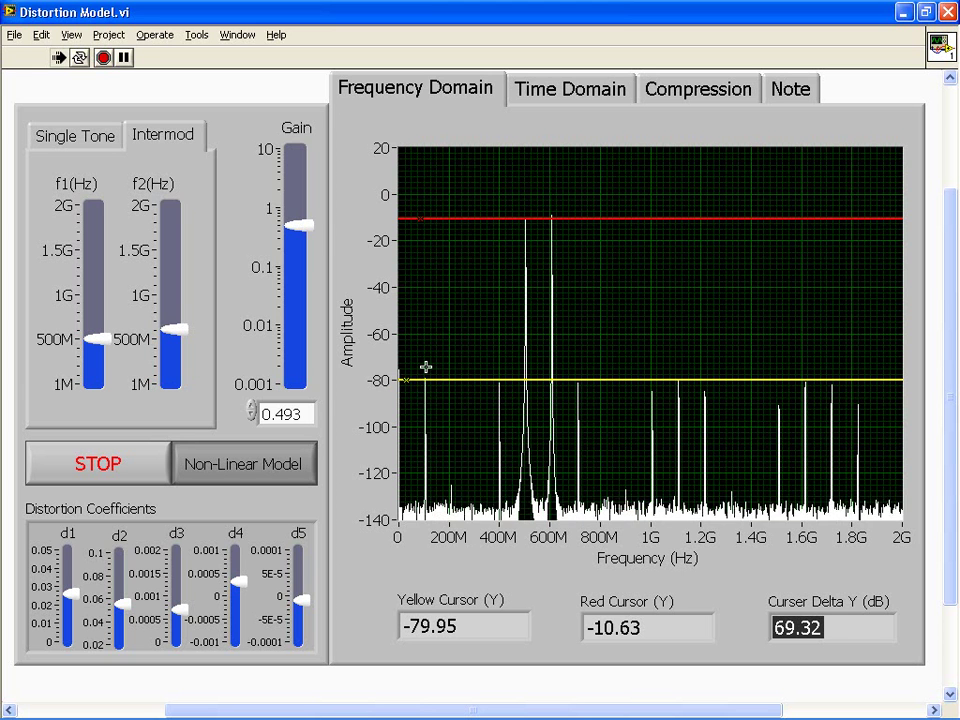
{"action": "left_click_drag", "start_coordinate": [295, 232], "coordinate": [295, 205]}
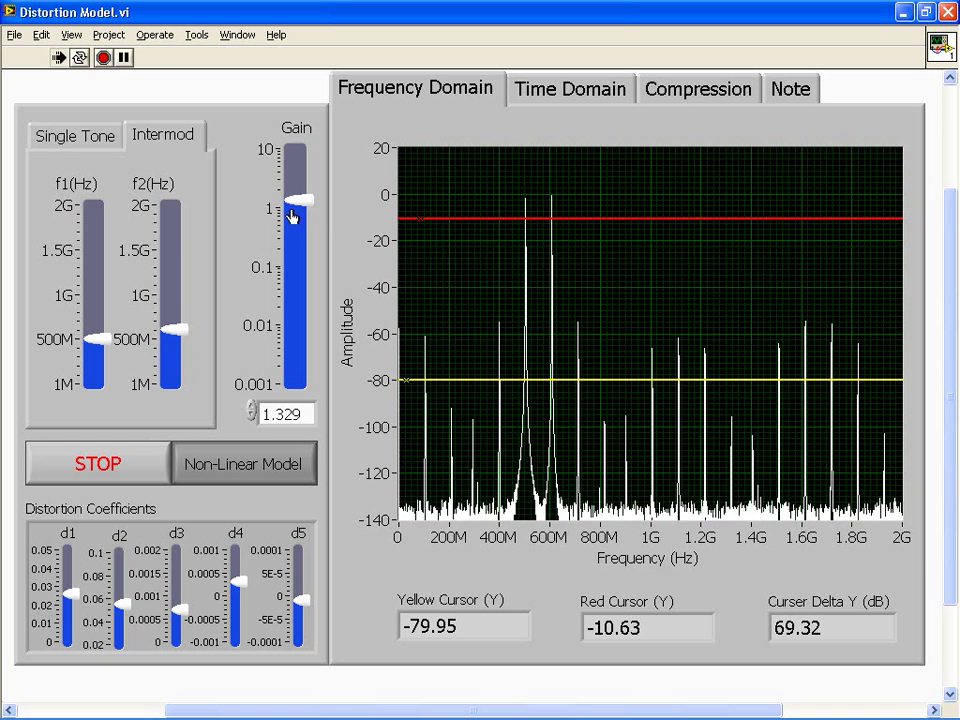
{"action": "left_click_drag", "start_coordinate": [302, 210], "coordinate": [294, 171]}
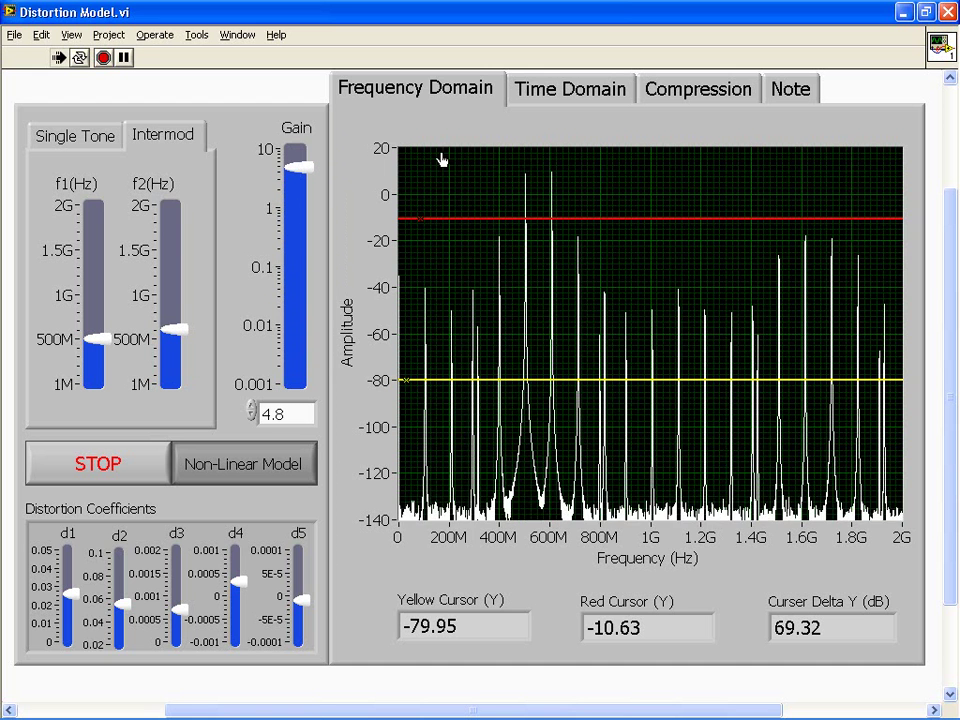
{"action": "left_click_drag", "start_coordinate": [304, 172], "coordinate": [305, 231]}
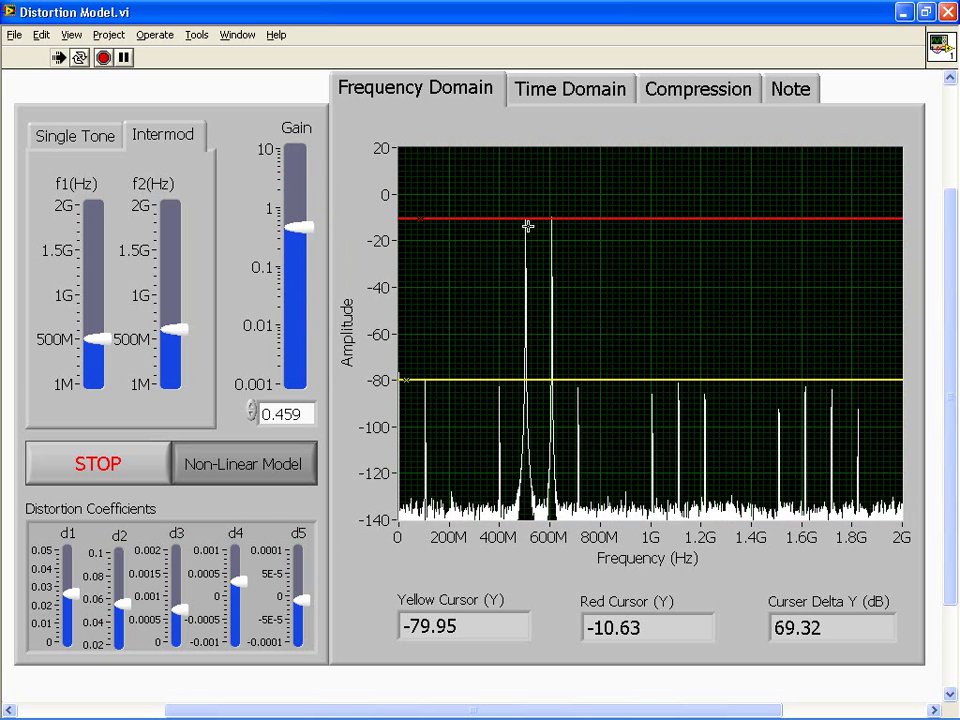
Step: Raise gain to 1.329 and cursor the tone peaks (0.25189) and intermod products (-55.365), reading 55.617 dB
{"action": "left_click_drag", "start_coordinate": [298, 230], "coordinate": [299, 206]}
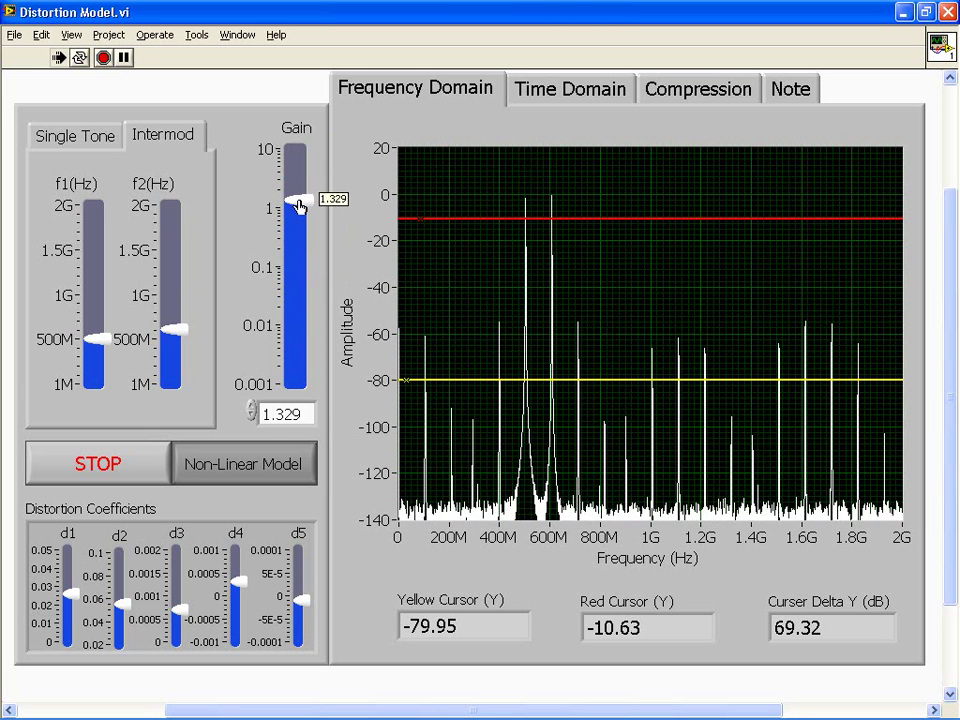
{"action": "left_click_drag", "start_coordinate": [580, 217], "coordinate": [577, 193]}
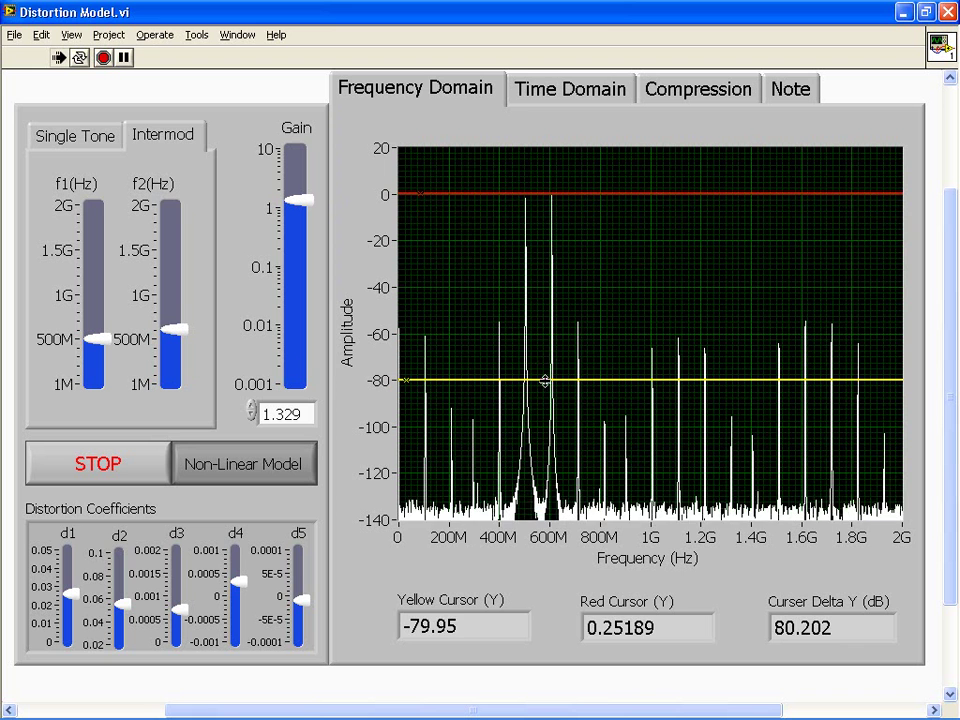
{"action": "left_click_drag", "start_coordinate": [546, 381], "coordinate": [543, 323]}
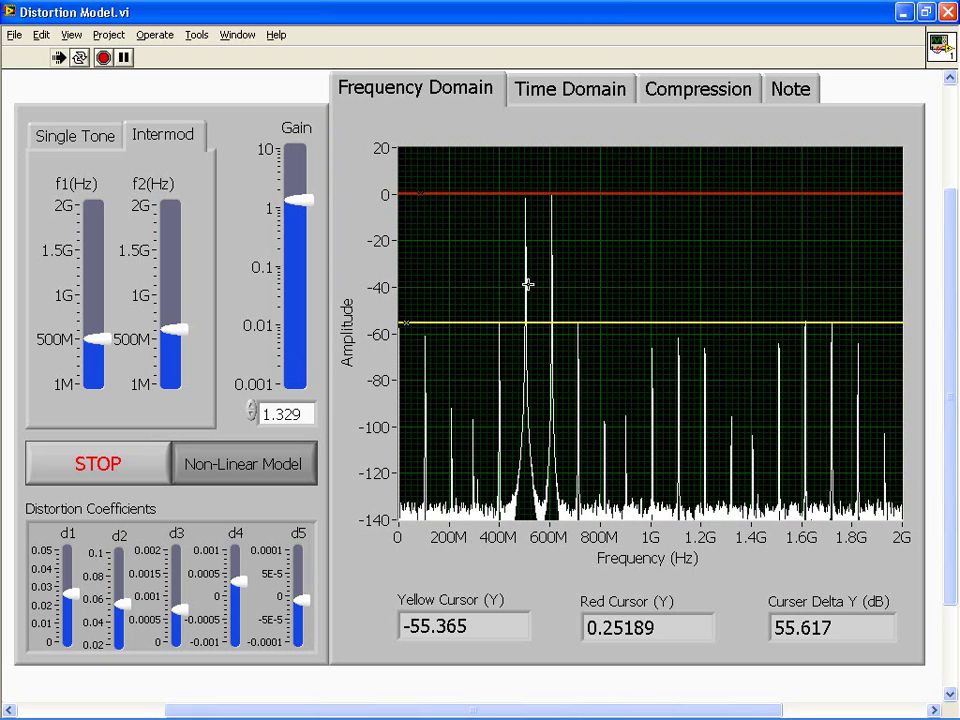
{"action": "left_click_drag", "start_coordinate": [835, 627], "coordinate": [722, 628]}
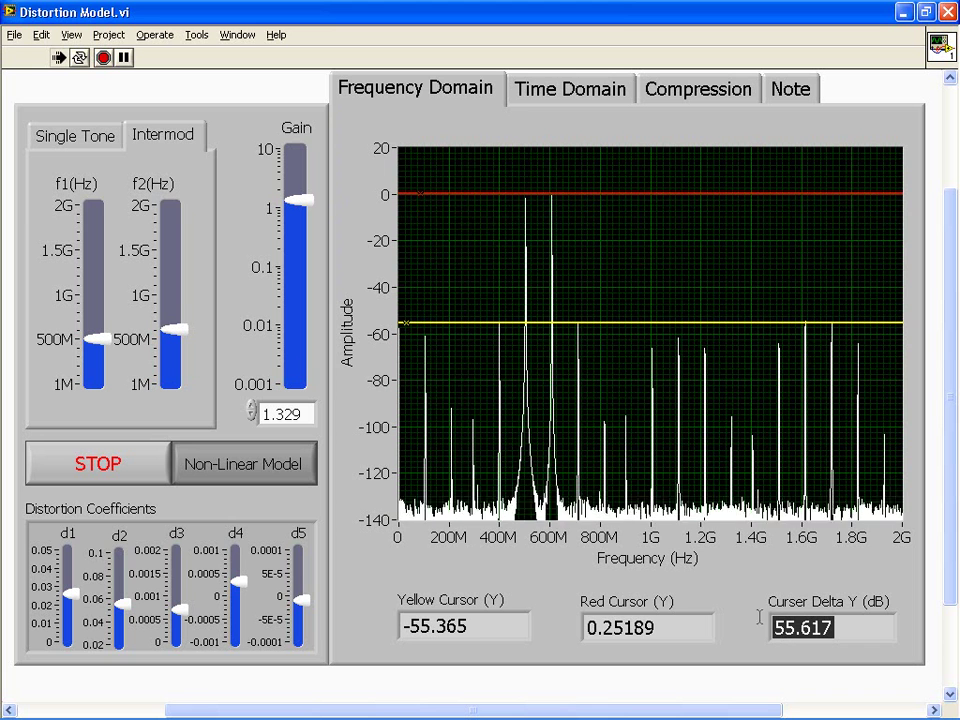